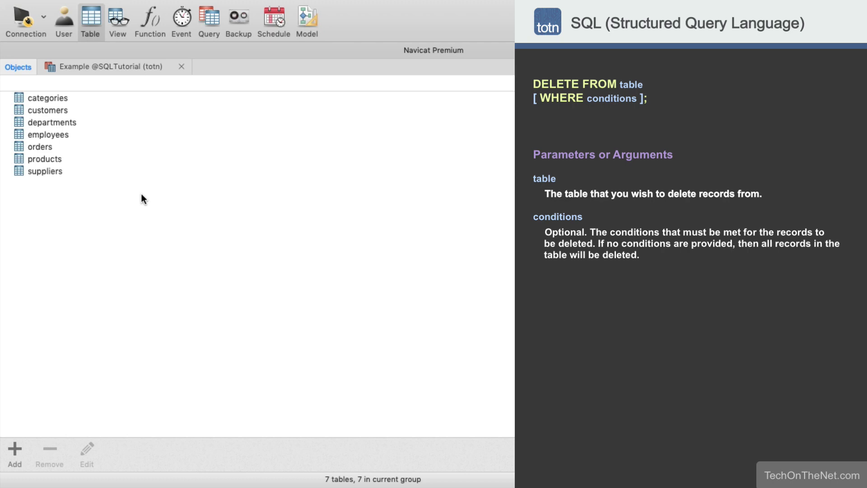
{"action": "left_click", "coordinate": [75, 174]}
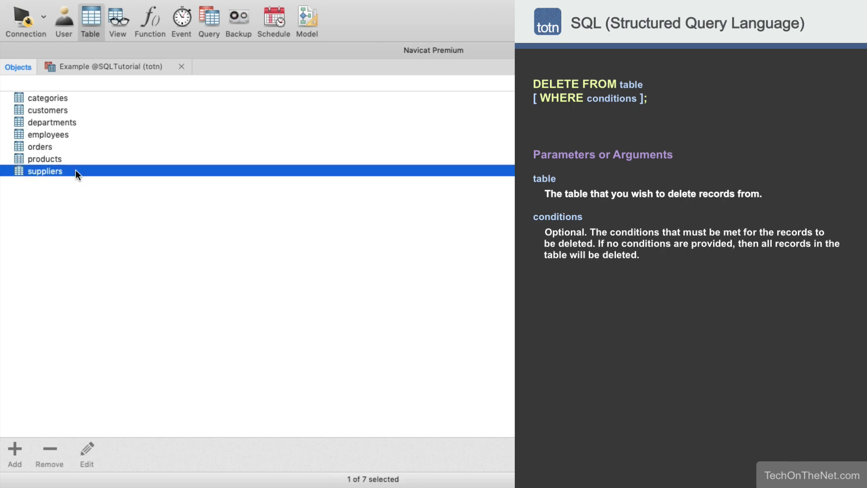
{"action": "double_click", "coordinate": [75, 171]}
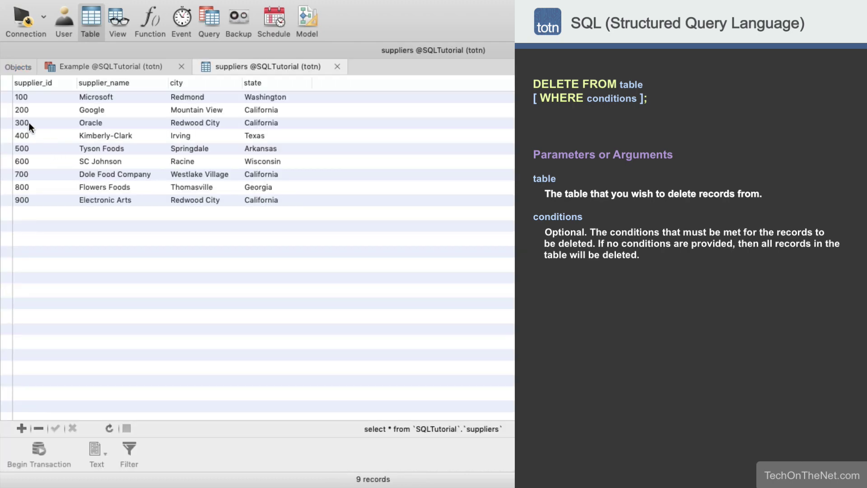
{"action": "left_click_drag", "start_coordinate": [9, 95], "coordinate": [7, 202]}
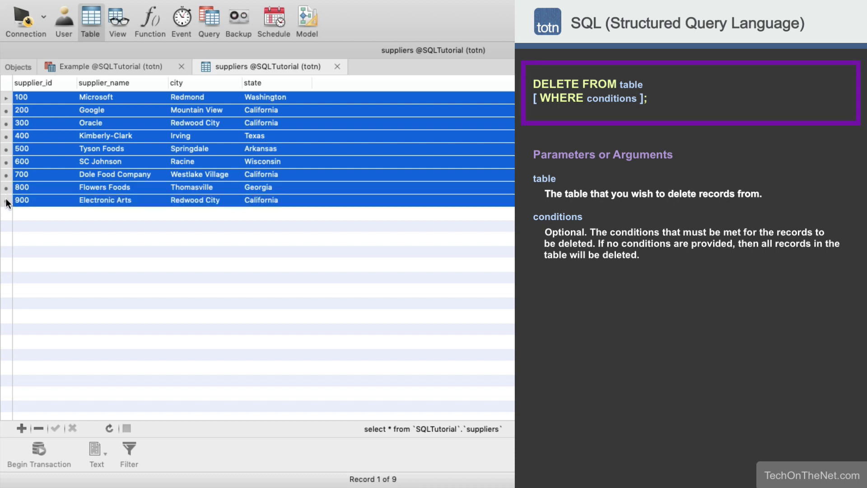
{"action": "left_click", "coordinate": [337, 66]}
{"action": "left_click", "coordinate": [149, 64]}
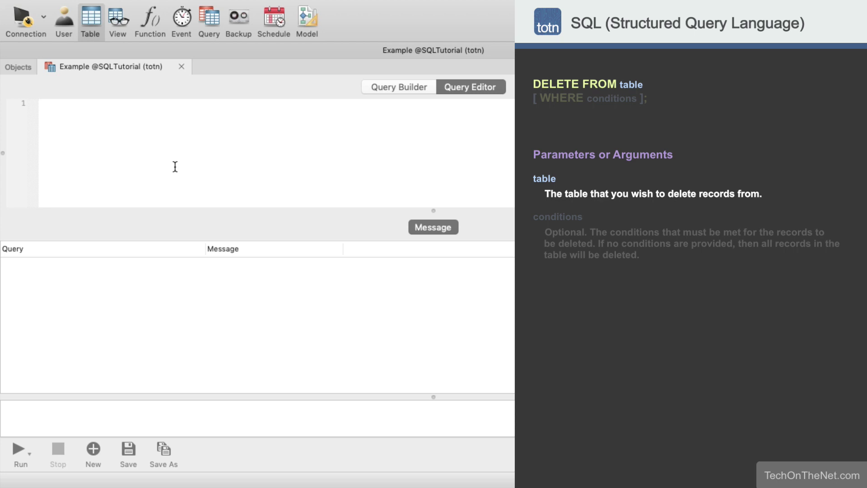
{"action": "type", "text": "DELETE"}
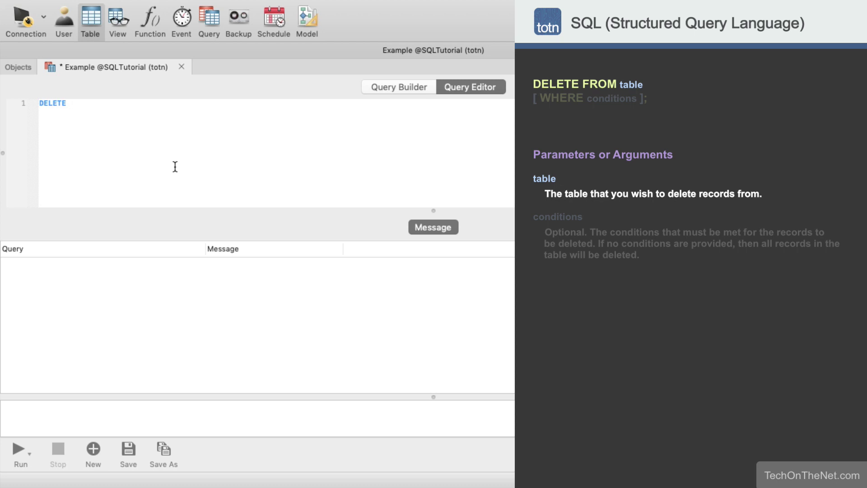
{"action": "type", "text": " F"}
{"action": "type", "text": "ROM"}
{"action": "type", "text": " su"}
{"action": "type", "text": "ppliers"}
Add the WHERE supplier_name = 'Microsoft' condition, run the delete, and check the one affected row
{"action": "key", "text": "Return"}
{"action": "type", "text": "WHERE"}
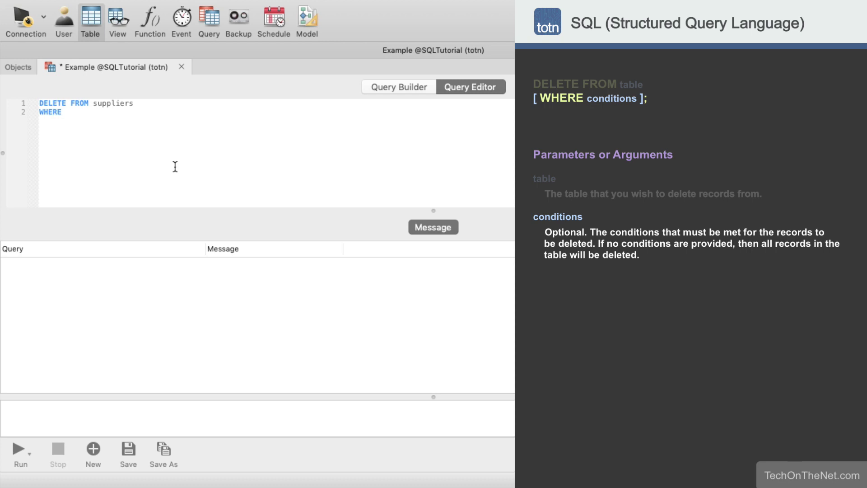
{"action": "type", "text": " supplier_name"}
{"action": "type", "text": " = 'Micros"}
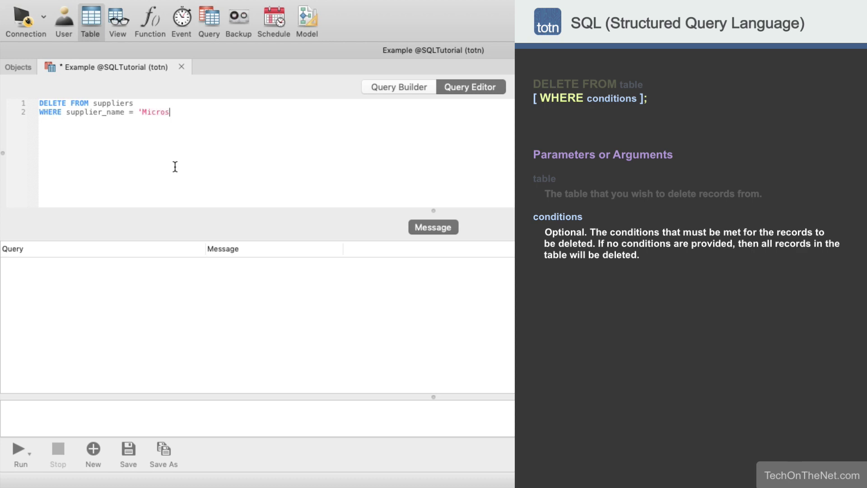
{"action": "type", "text": "oft';"}
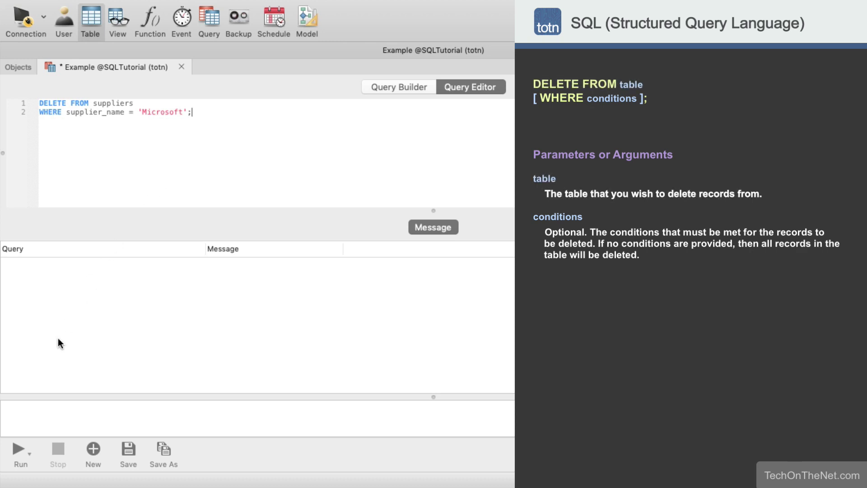
{"action": "left_click", "coordinate": [19, 445]}
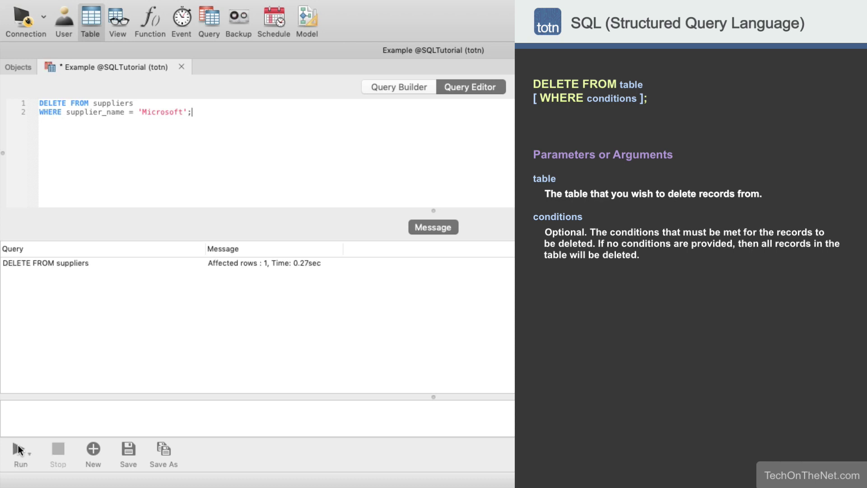
{"action": "left_click", "coordinate": [117, 264]}
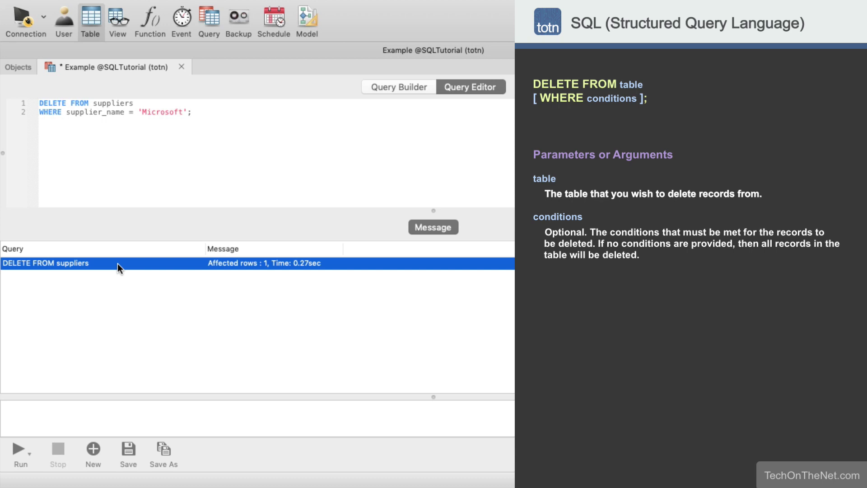
Reopen the suppliers table from the Objects list to confirm eight records without Microsoft
{"action": "left_click", "coordinate": [27, 68]}
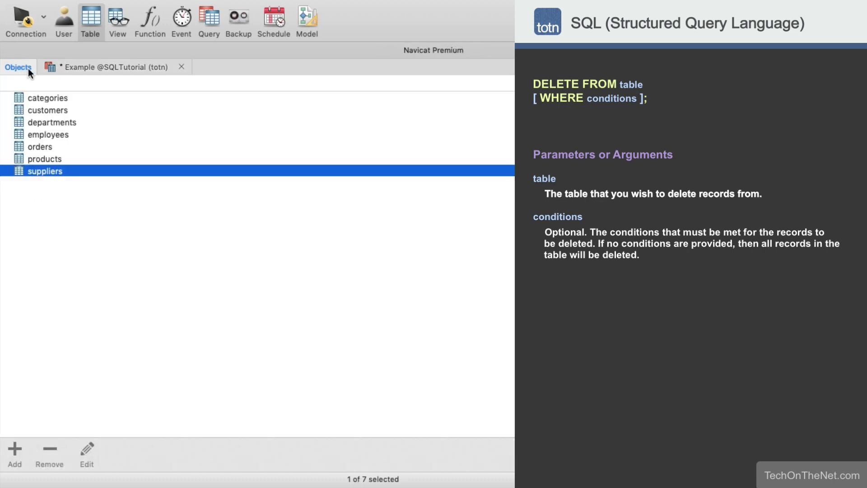
{"action": "double_click", "coordinate": [82, 174]}
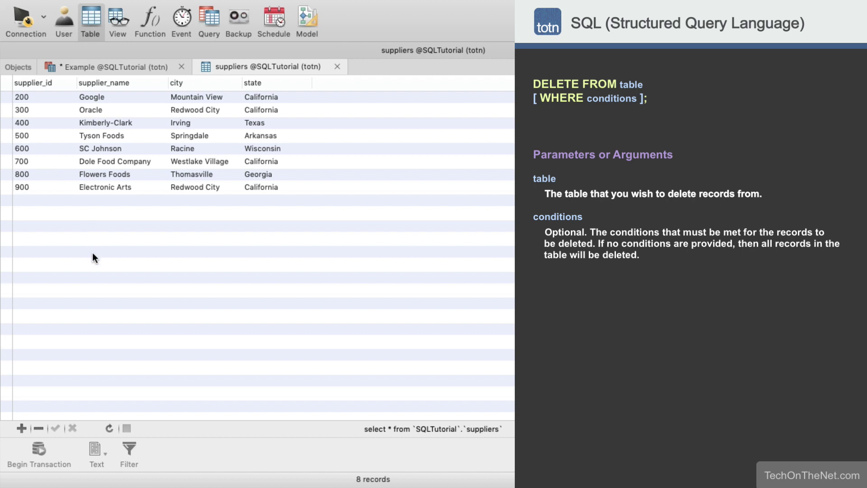